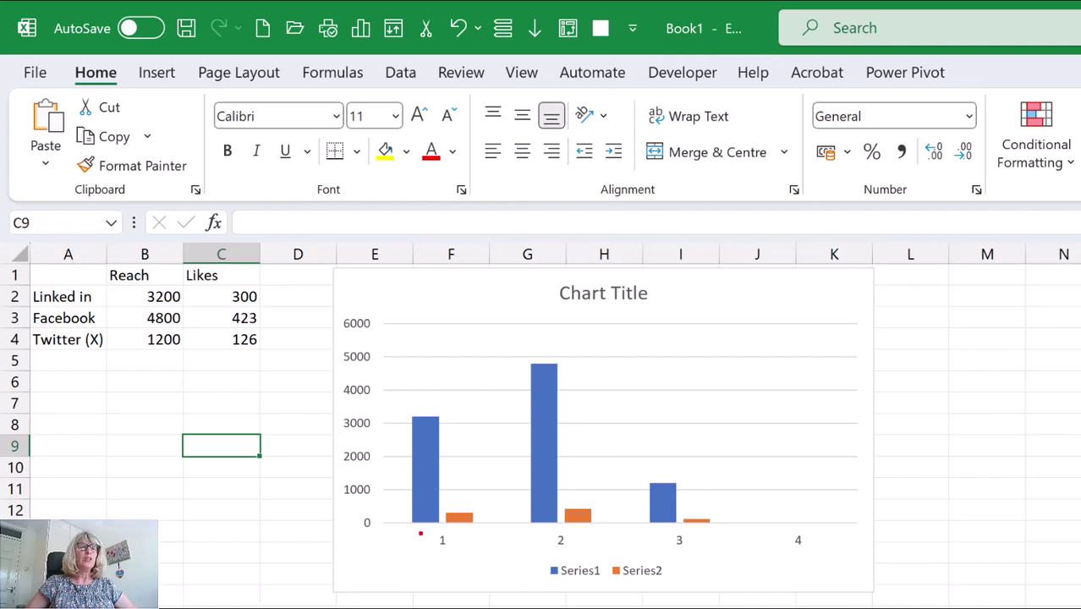
- Select the default chart and delete it from the sheet
left_click_drag(422, 536, 829, 584)
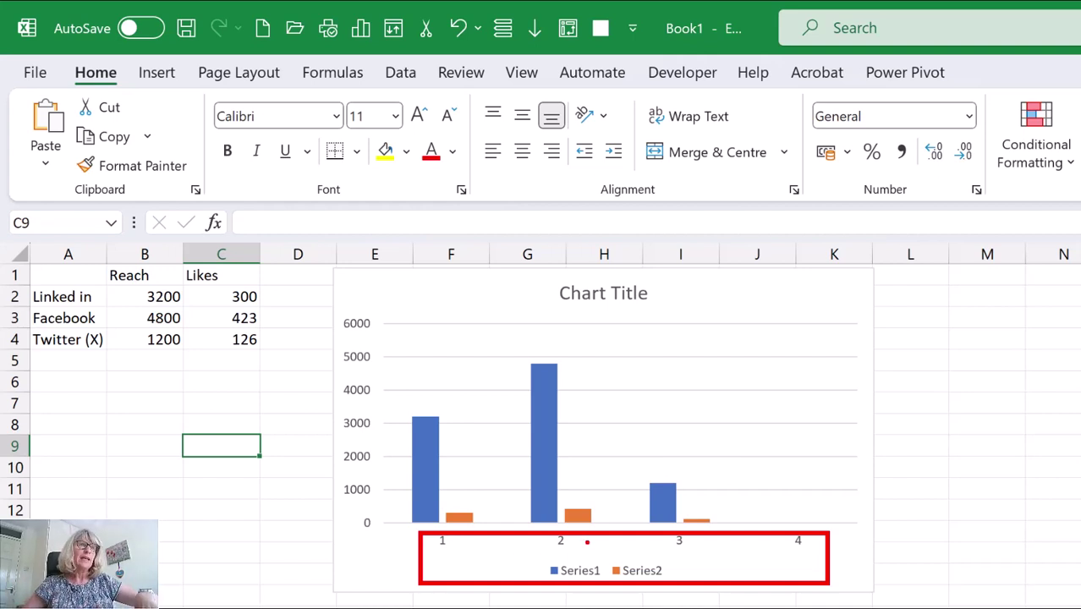
key("Escape")
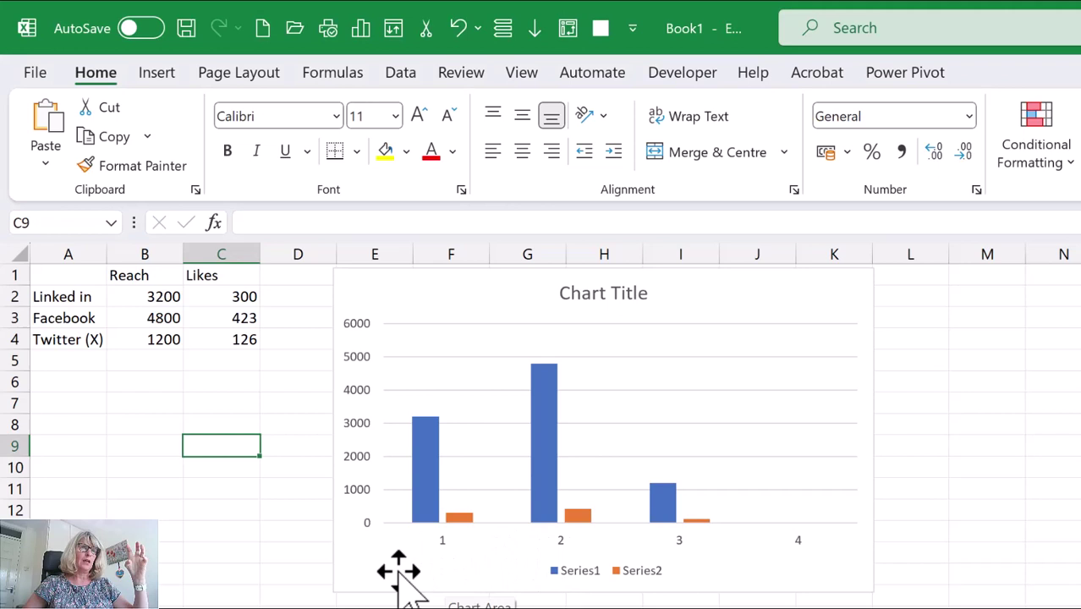
left_click(336, 538)
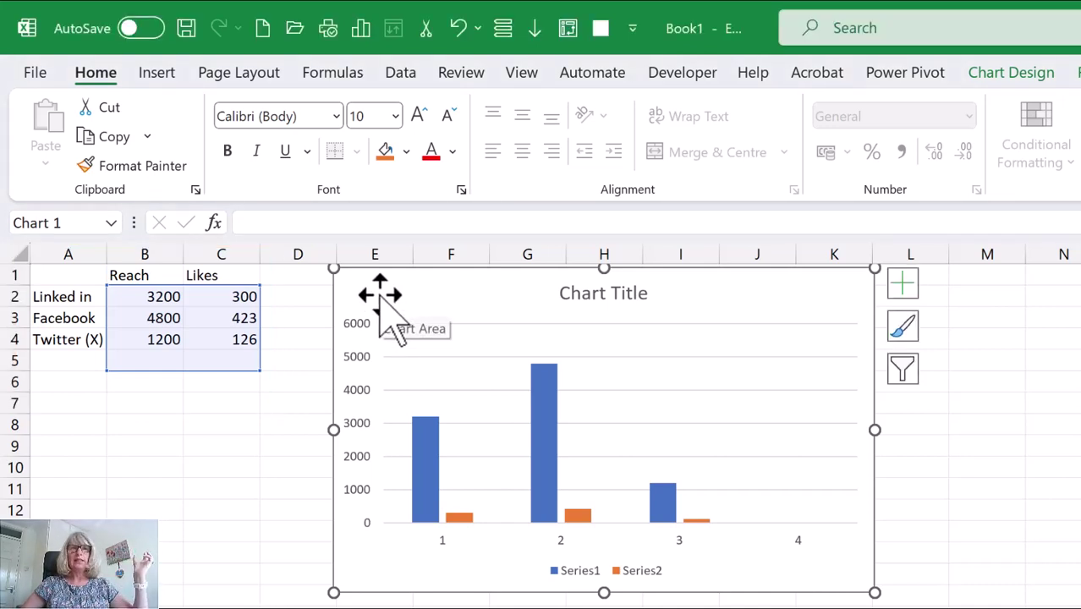
key("Delete")
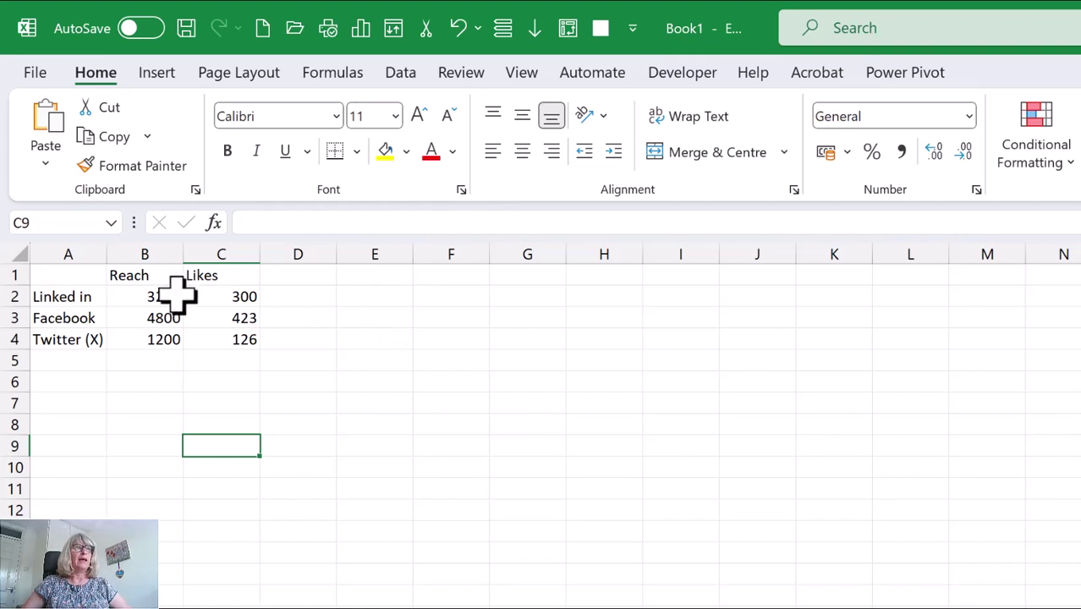
- Enter the heading 'Platform' in cell A1
left_click(60, 272)
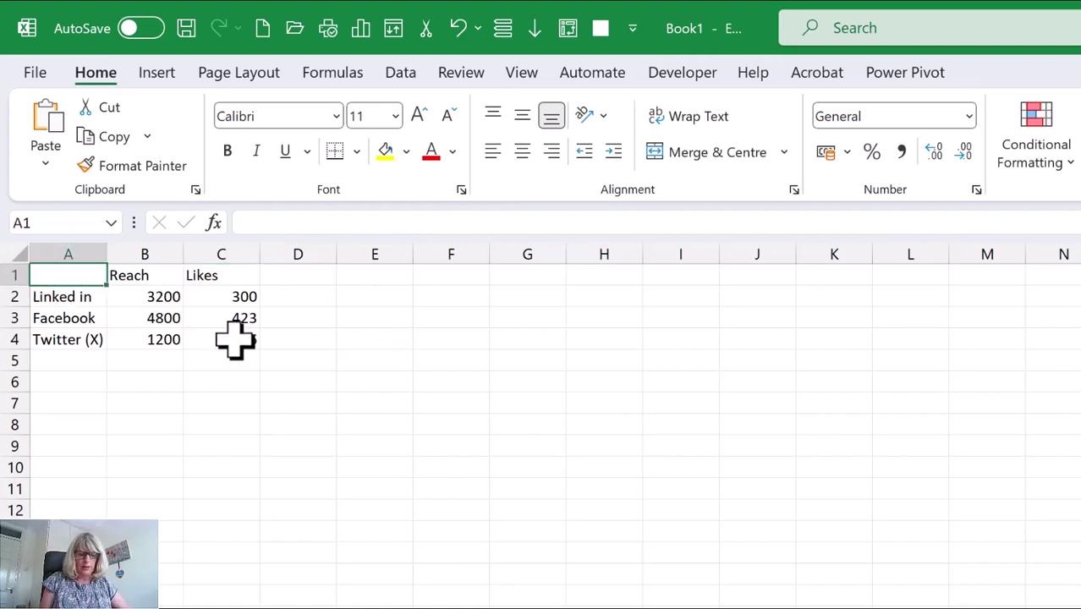
type("So")
key("BackSpace")
key("BackSpace")
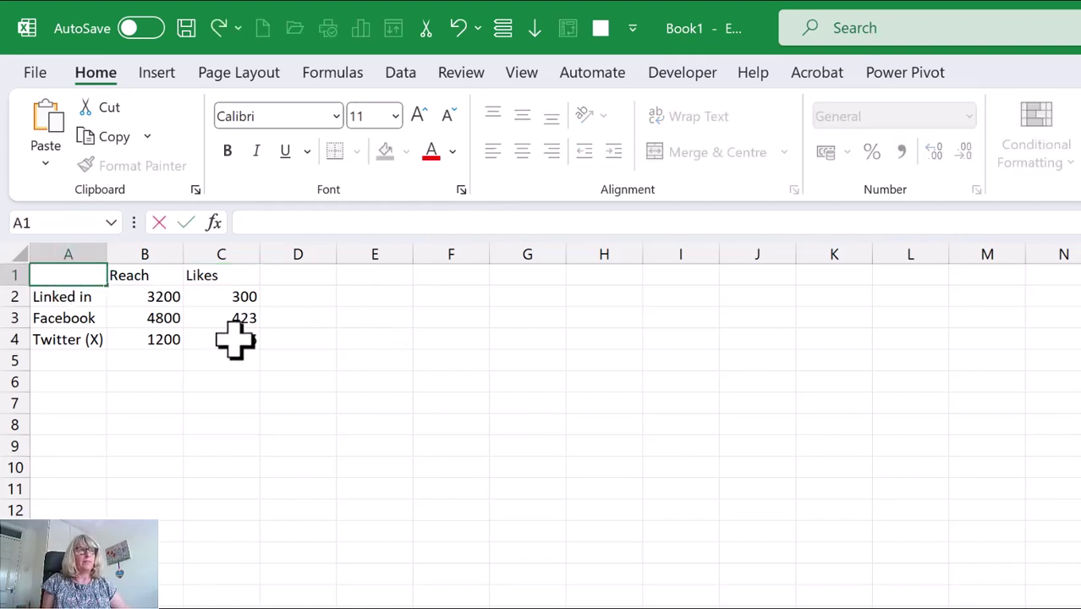
type("Platfor")
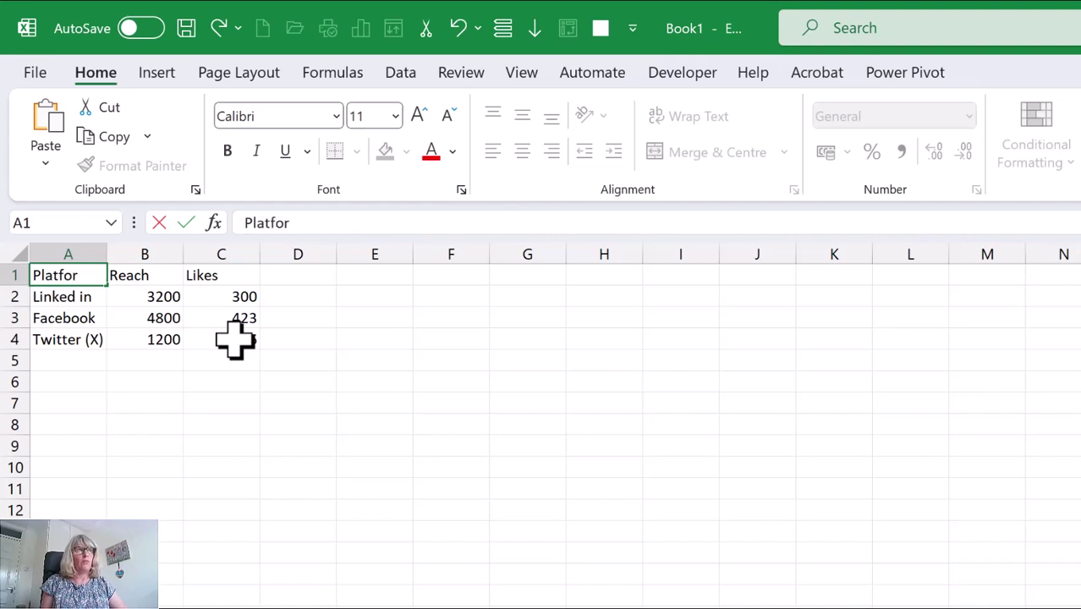
type("m")
key("Return")
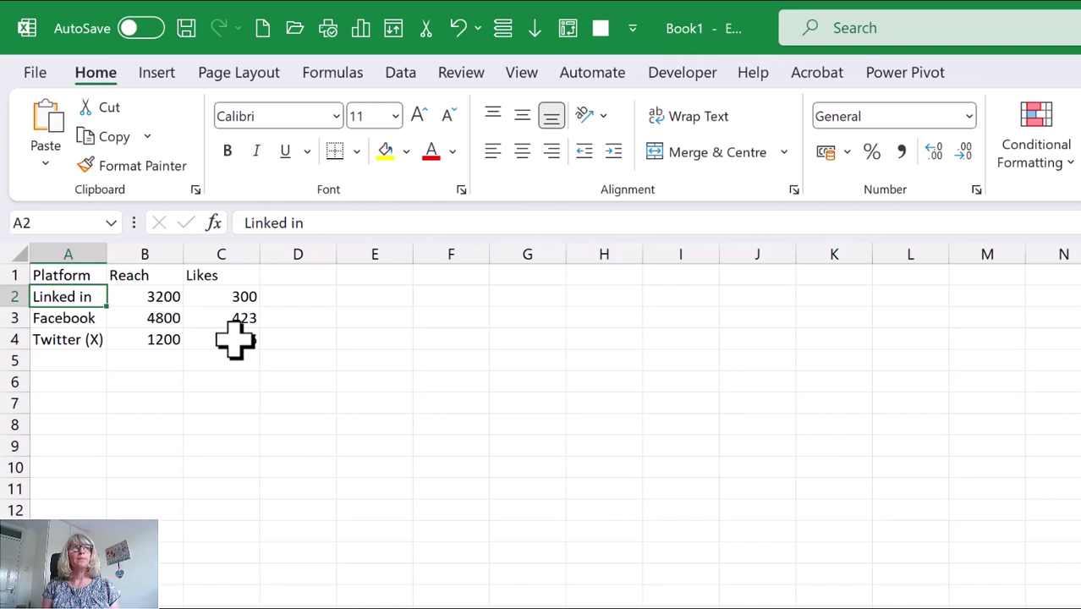
- Format A1:C4 as an Excel table with headers, creating Table2 with banded rows
key("ctrl+t")
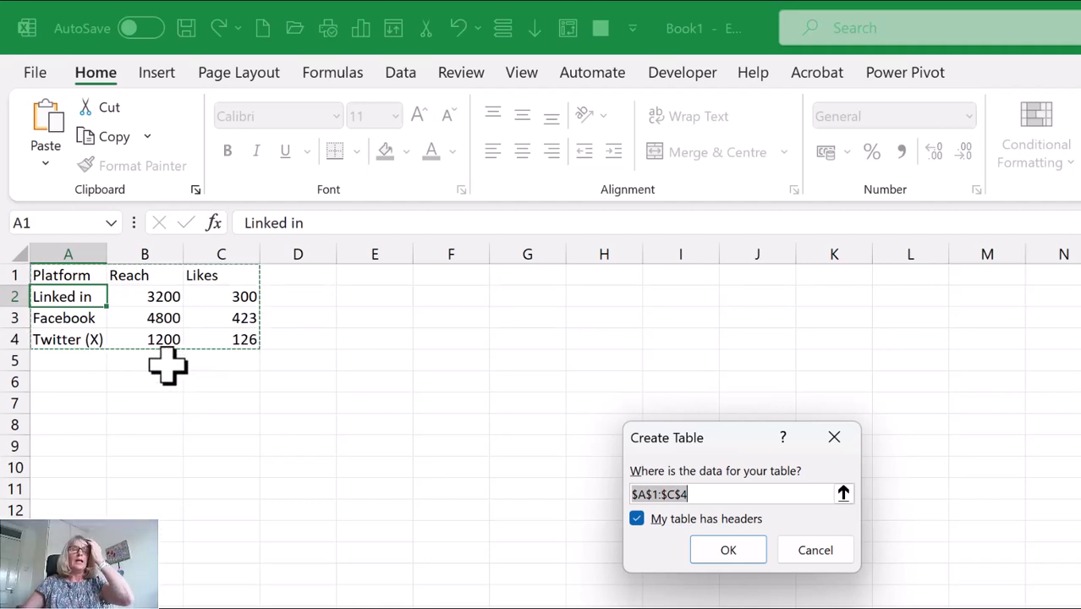
left_click(716, 542)
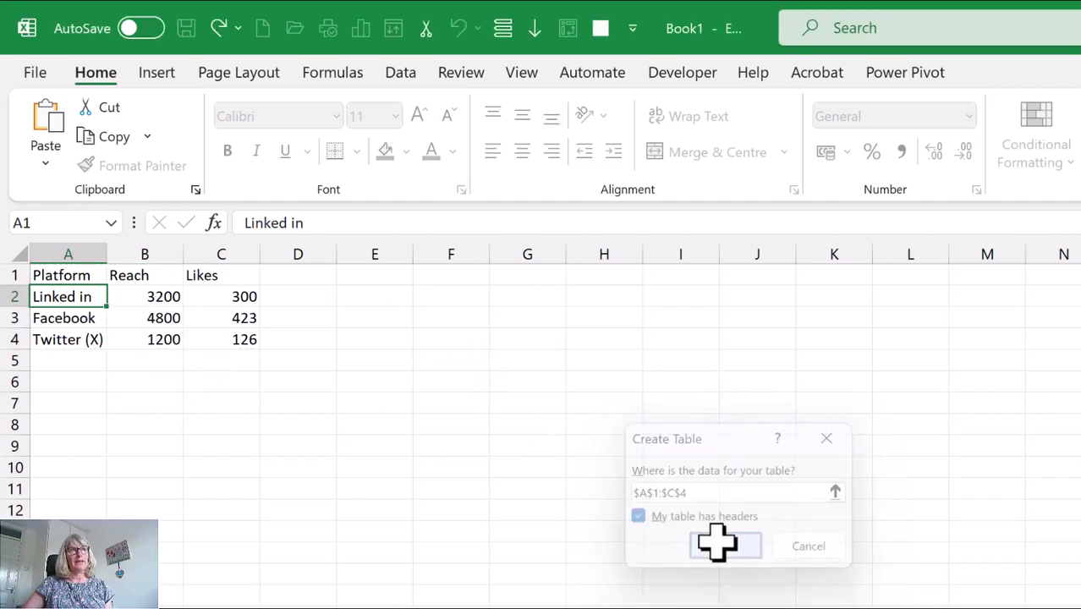
left_click(172, 319)
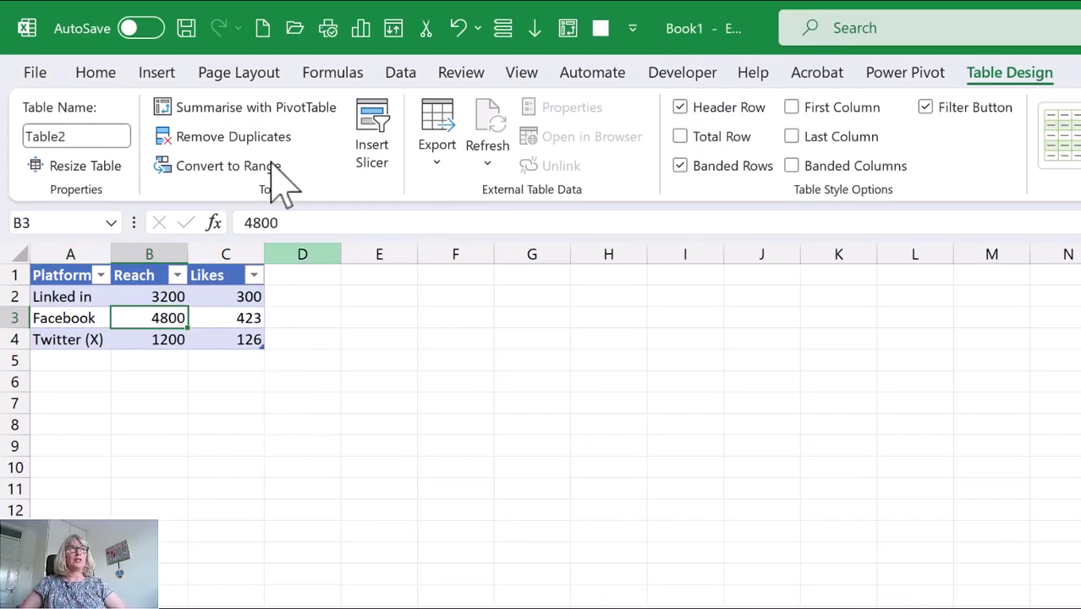
left_click(156, 73)
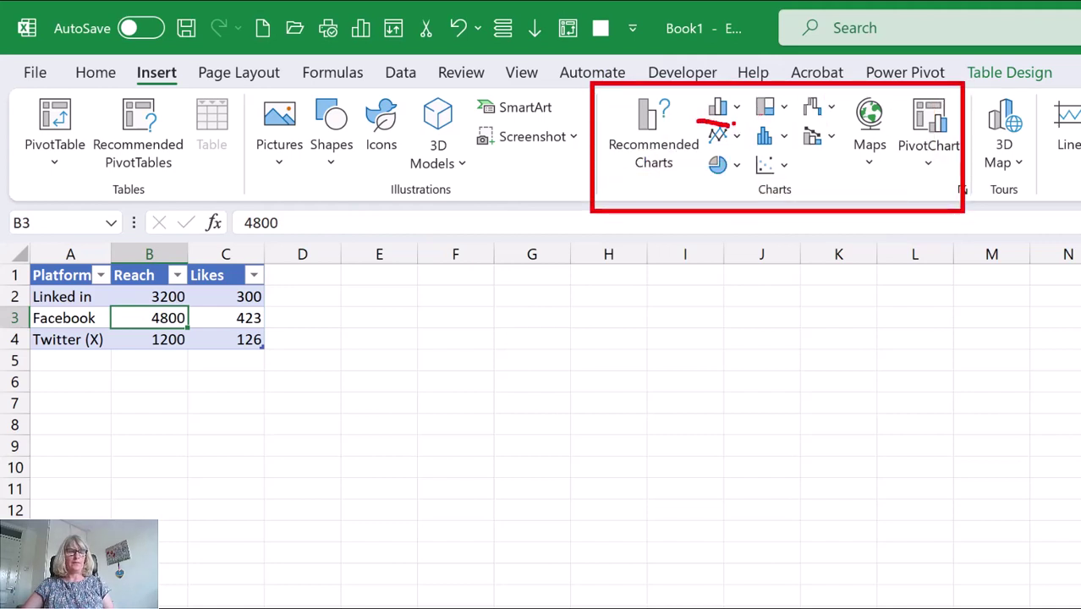
- Insert a clustered column chart of Reach and Likes and place it beside the table
left_click(720, 110)
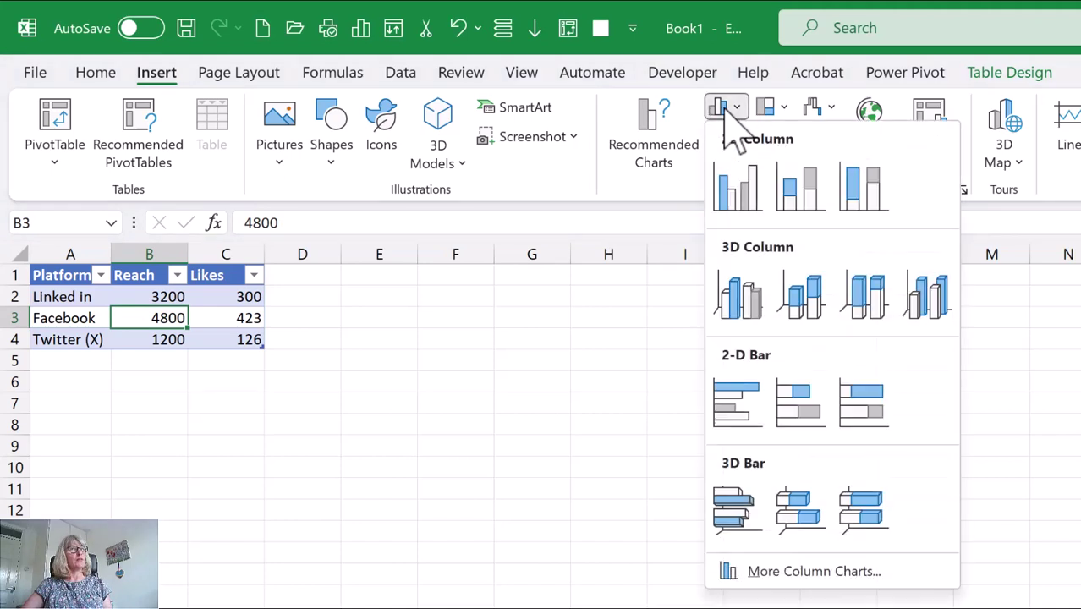
left_click(744, 196)
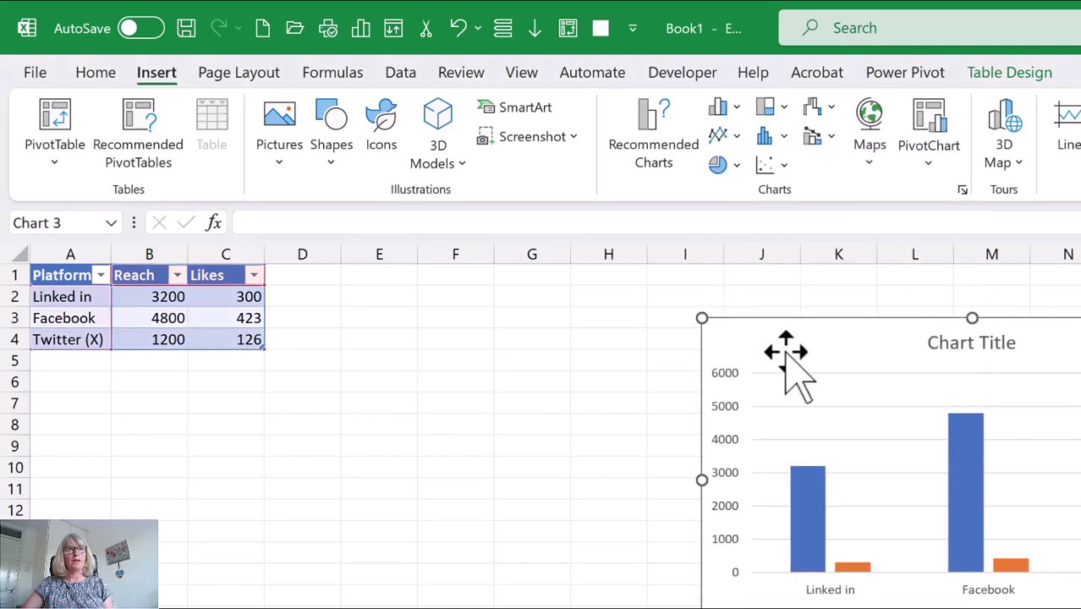
left_click_drag(784, 355, 399, 302)
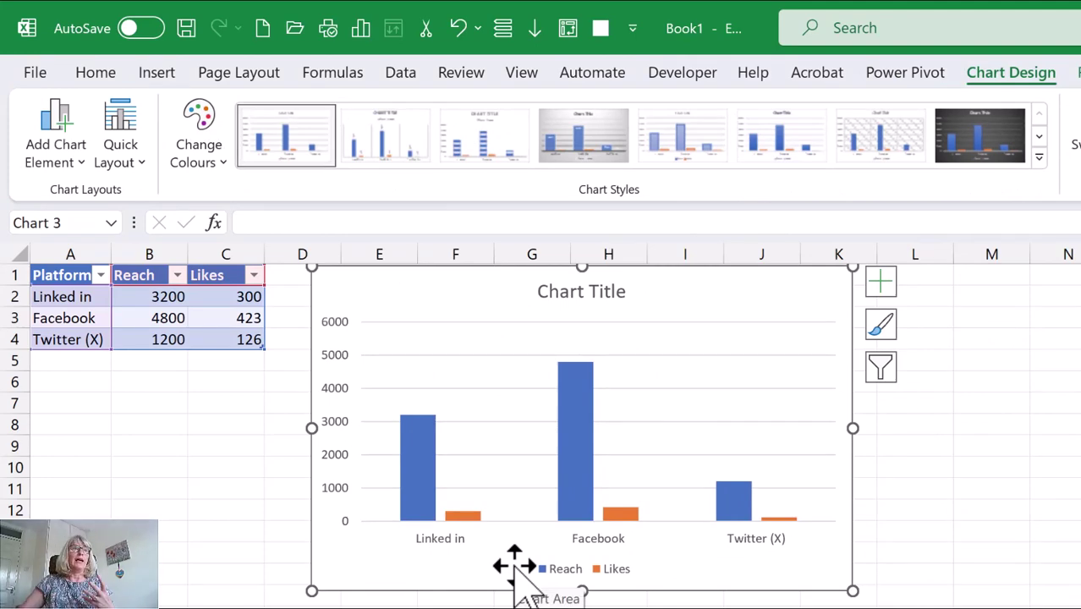
- Add a 'You Tube' row in A5:C5 with Reach 600 and Likes 123
left_click(90, 364)
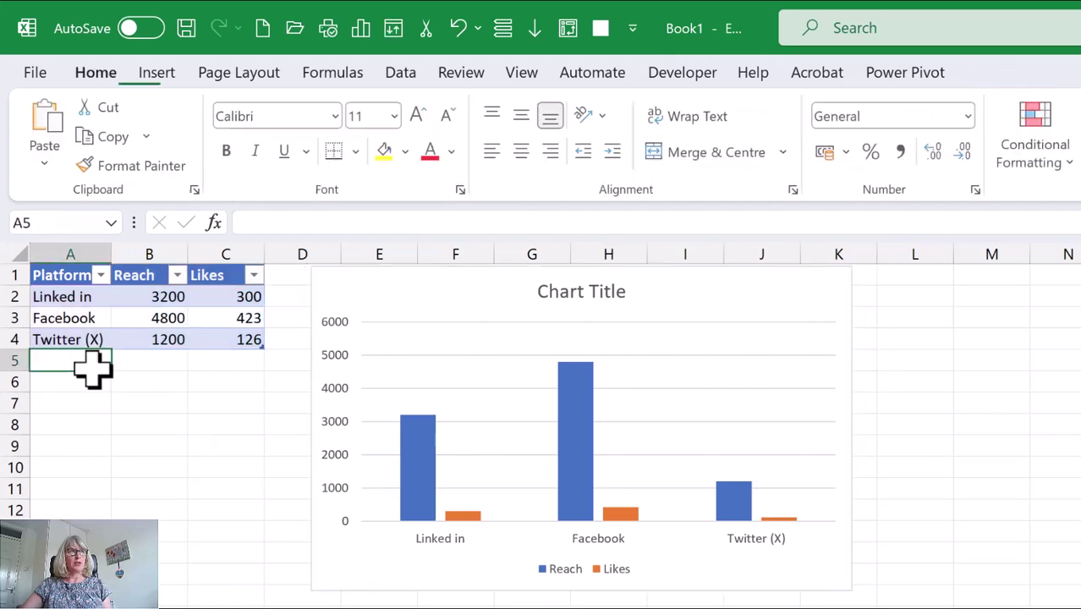
type("You")
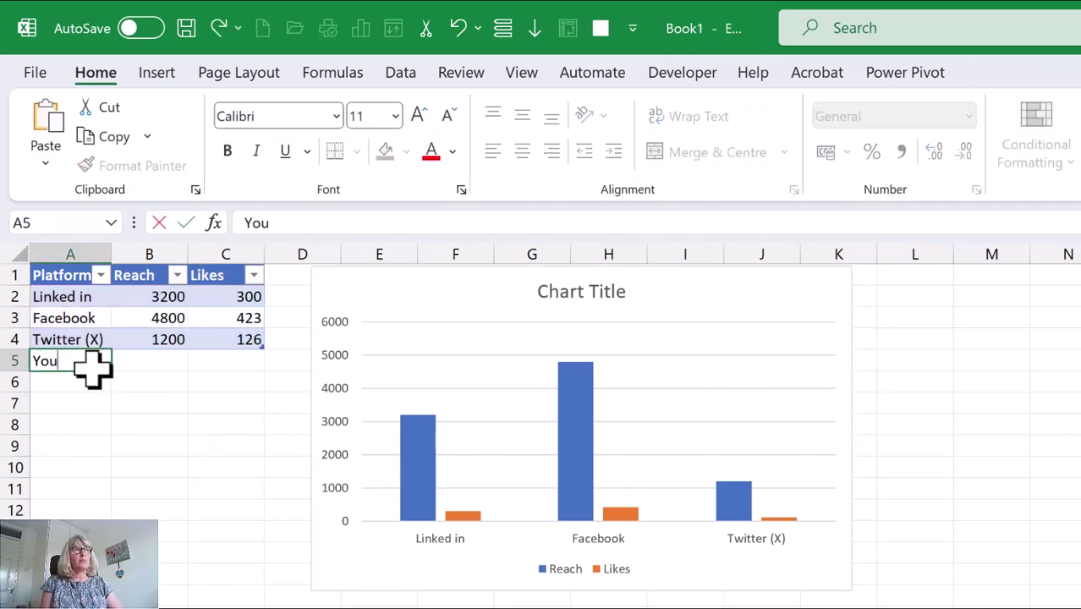
type(" Tube")
key("Tab")
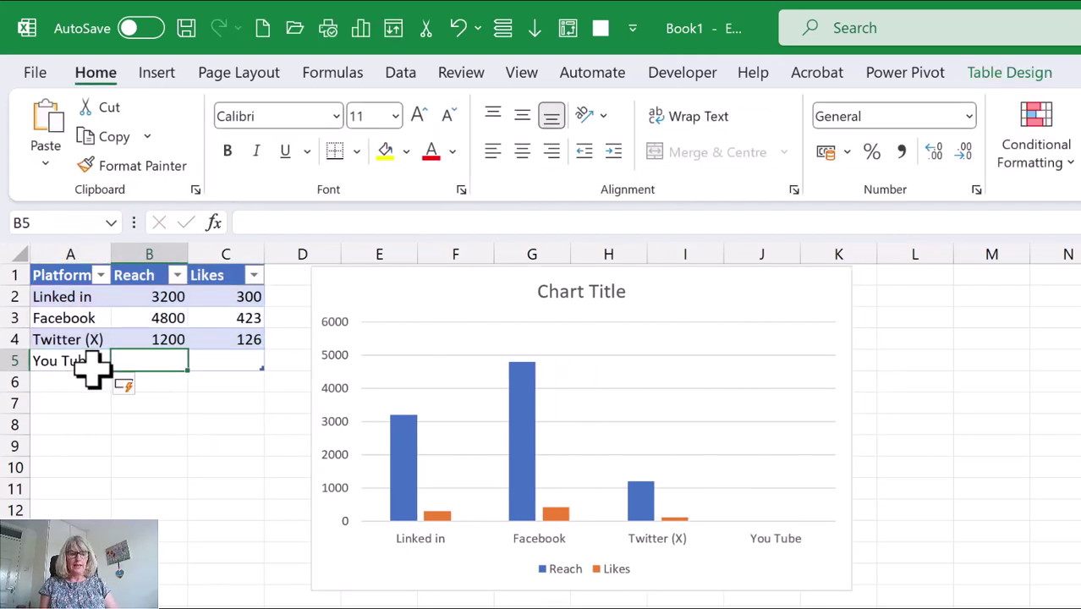
type("600")
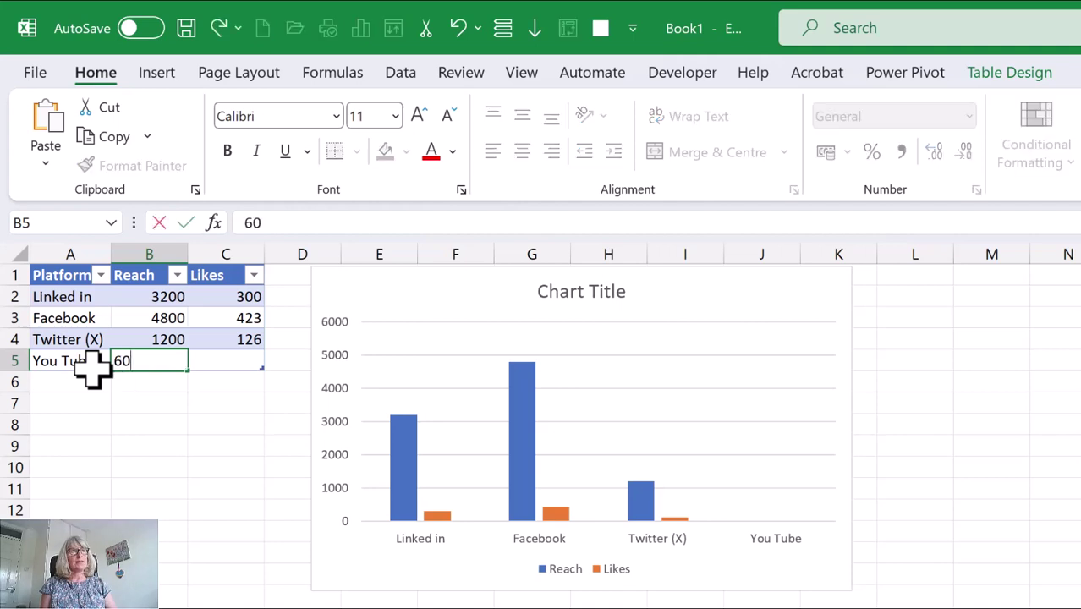
key("Tab")
type("123")
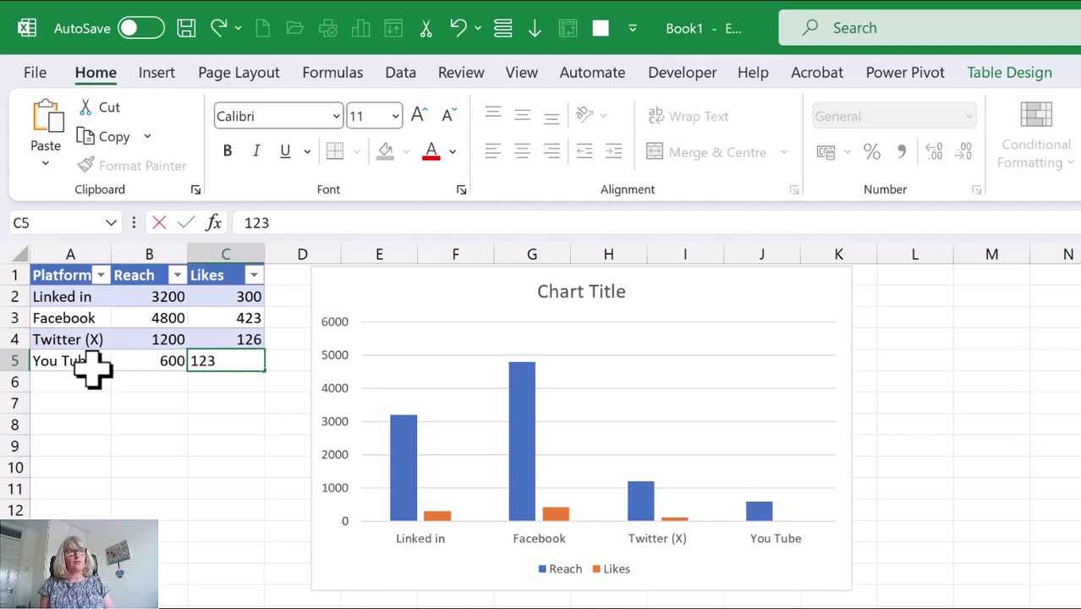
key("Return")
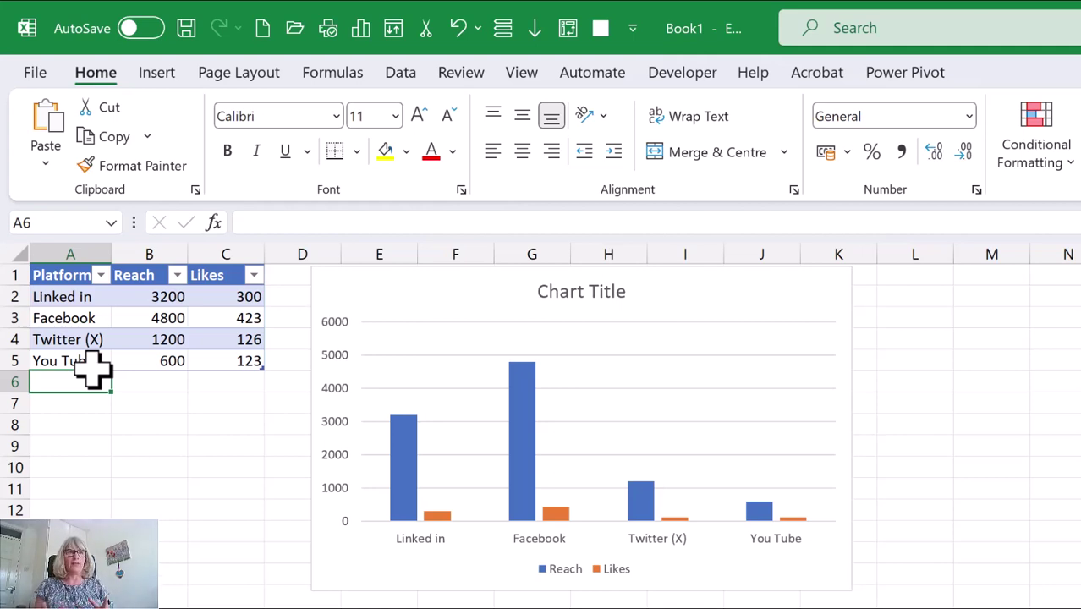
- Delete the chart title and turn on data labels for all Reach and Likes columns
left_click(551, 290)
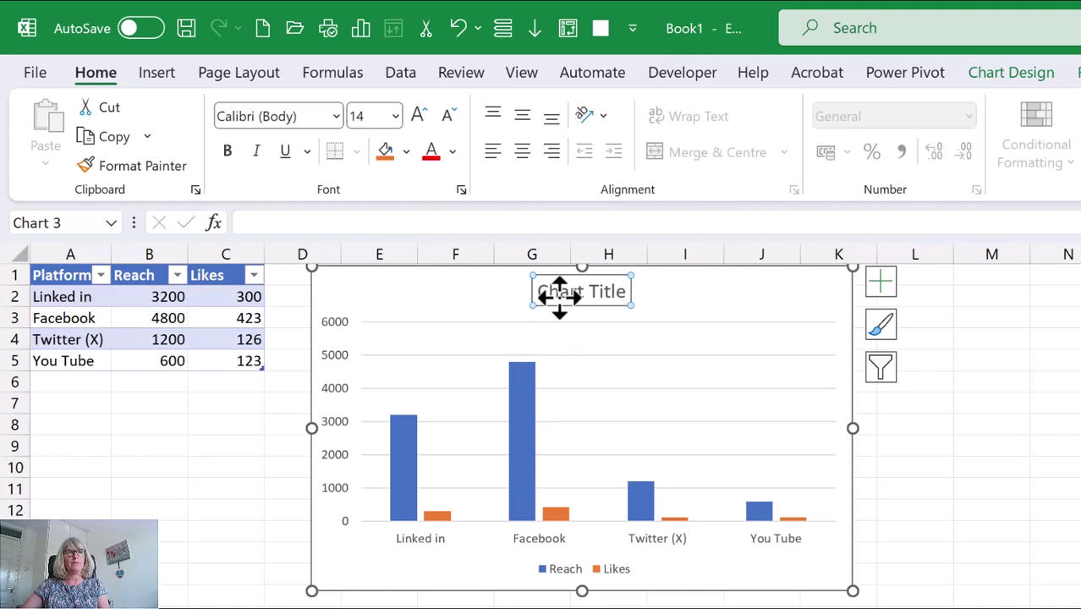
key("Delete")
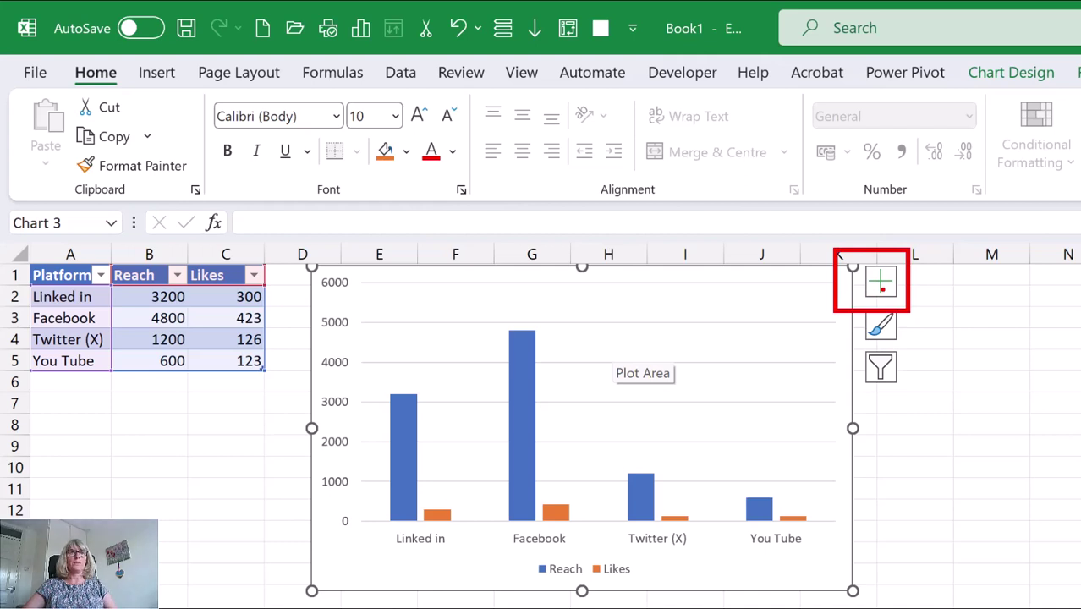
left_click(881, 286)
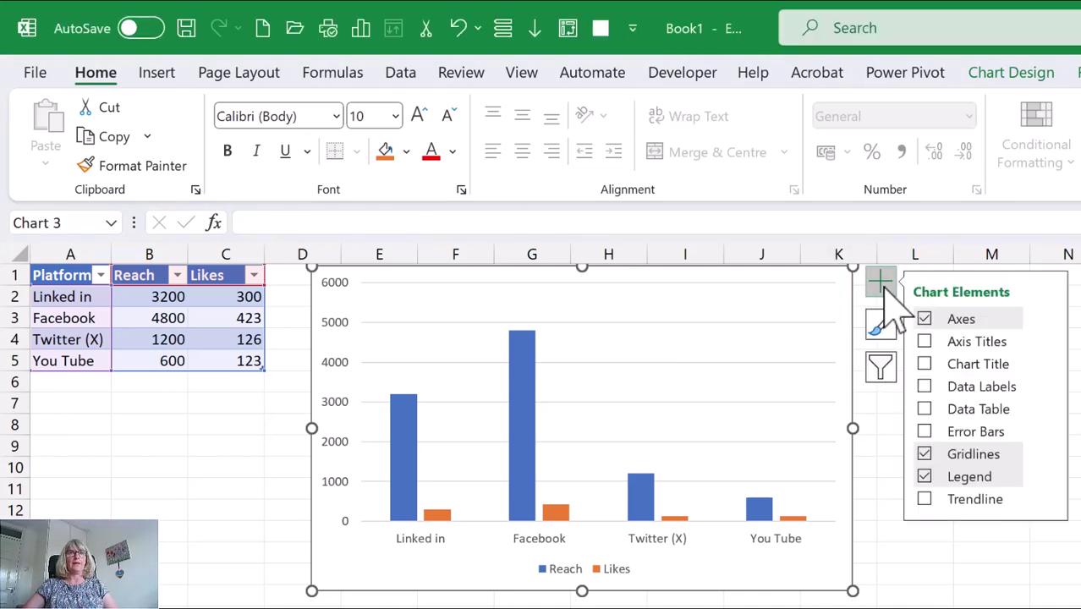
left_click(925, 386)
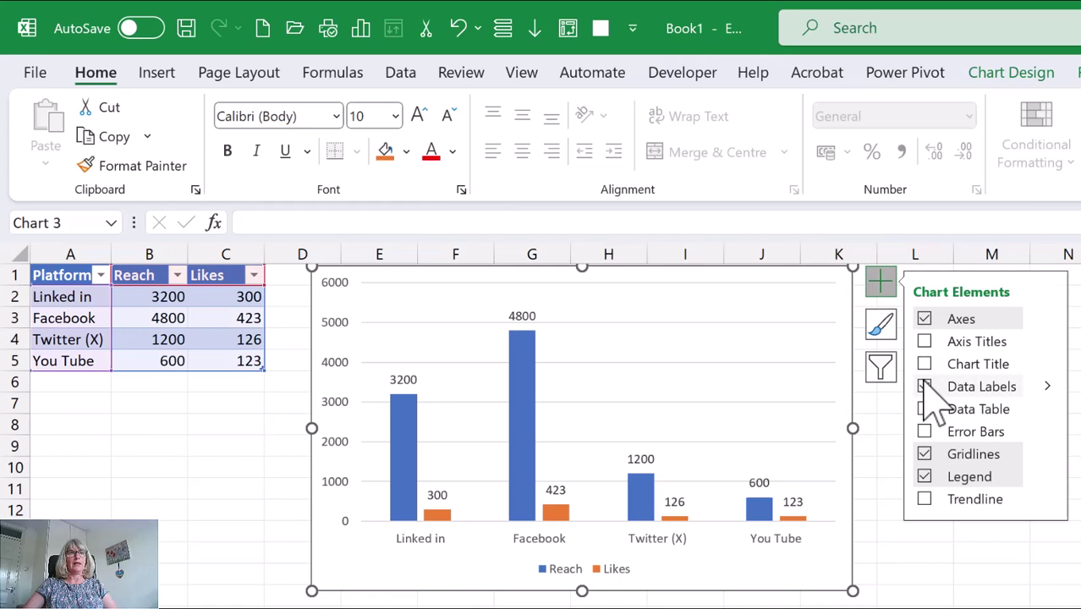
left_click(677, 391)
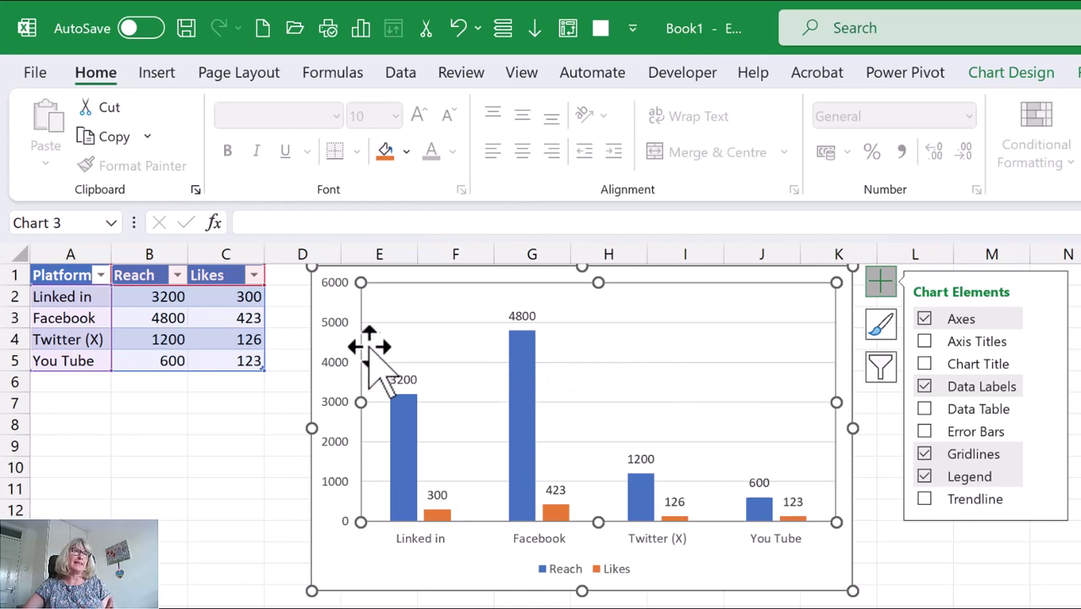
- Delete the chart's vertical value axis
left_click(336, 338)
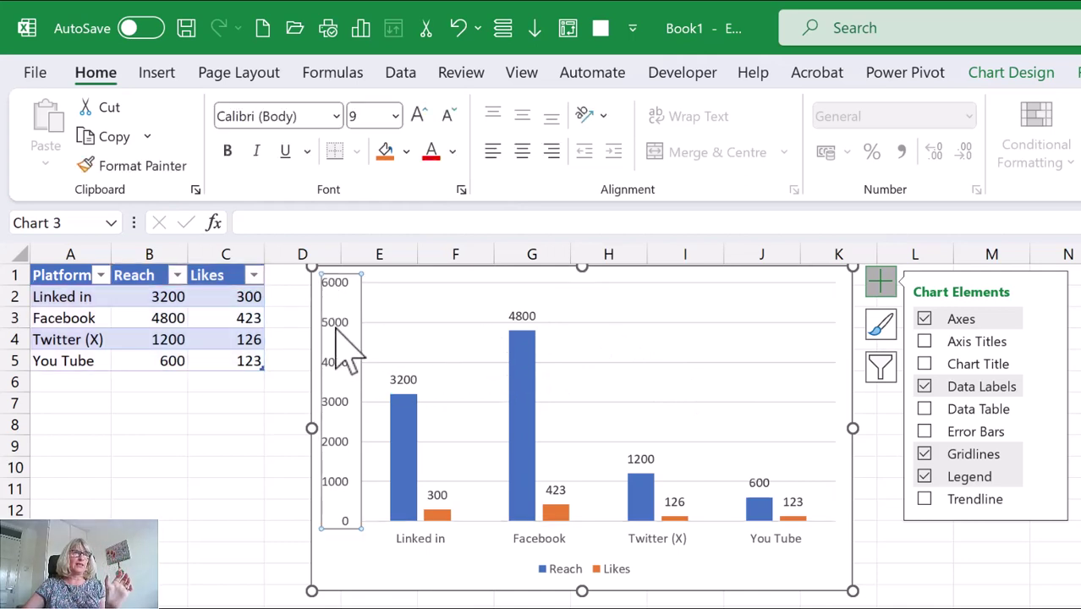
right_click(339, 337)
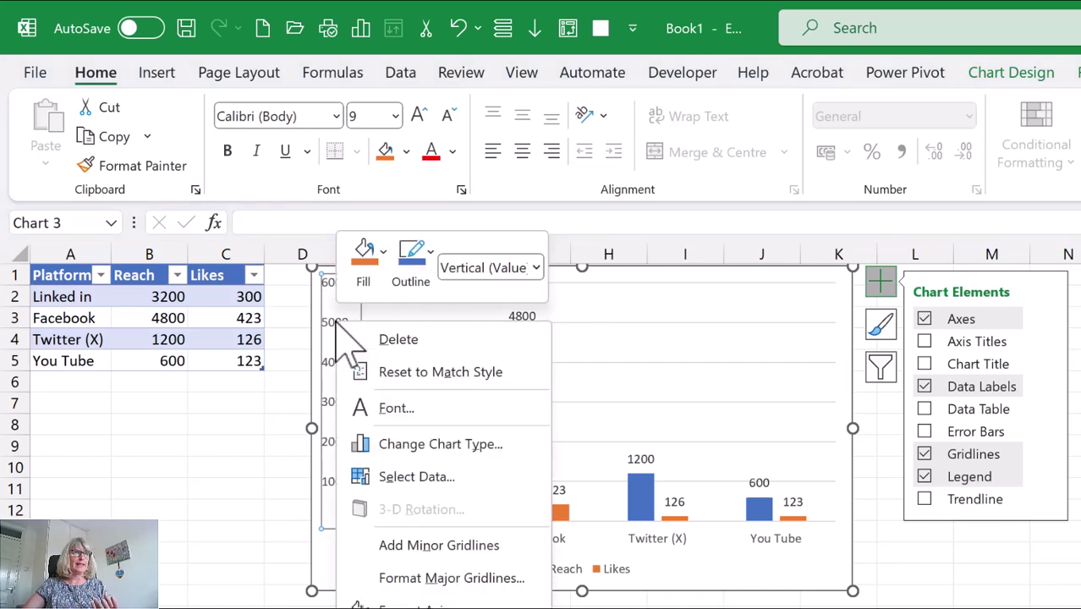
left_click(386, 339)
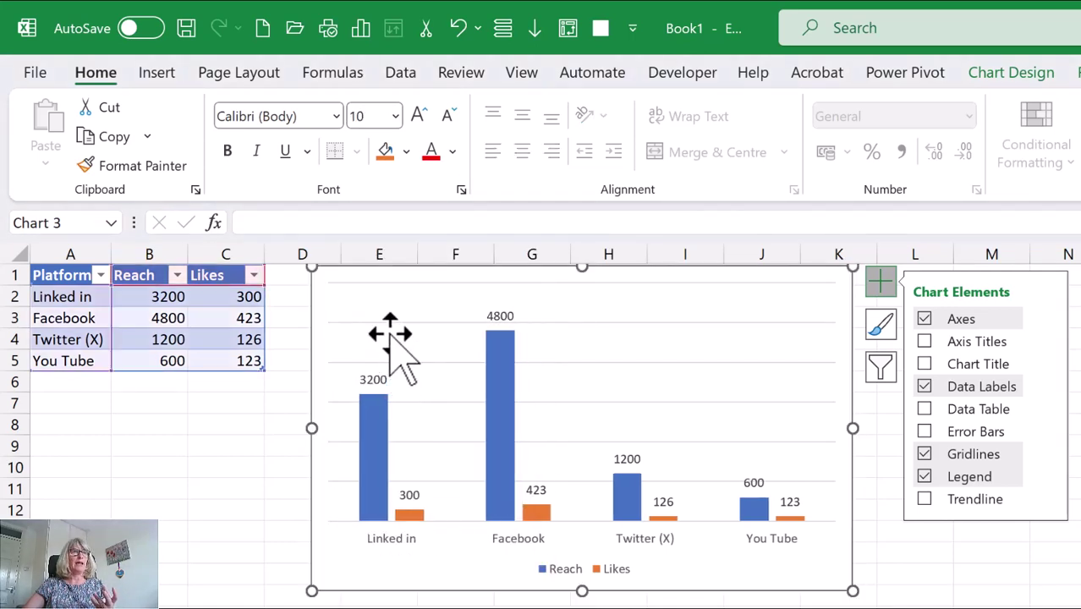
- Delete the chart's horizontal gridlines
left_click(389, 322)
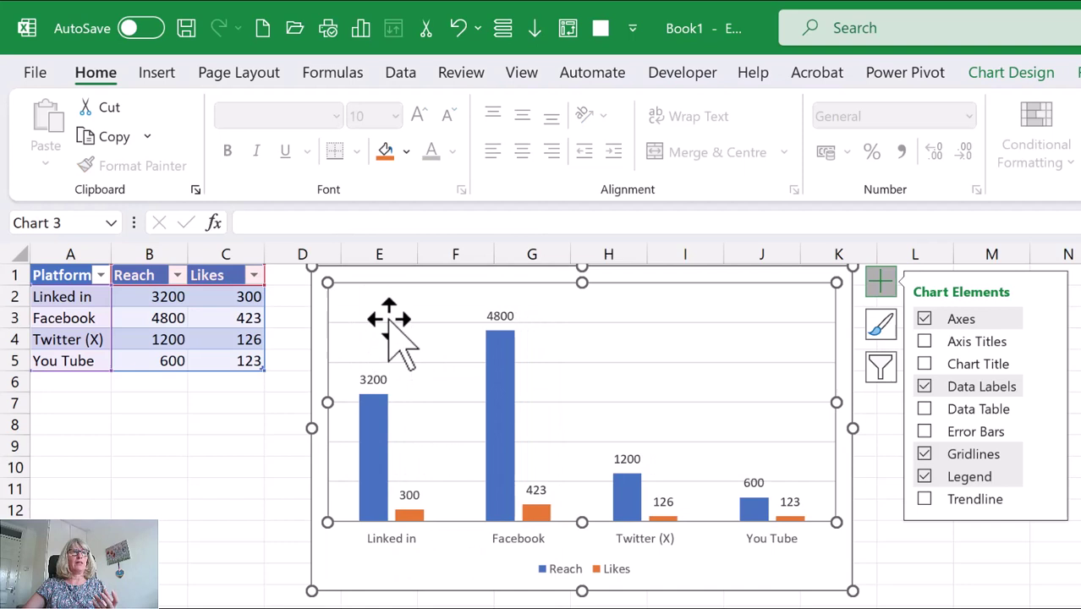
left_click(386, 323)
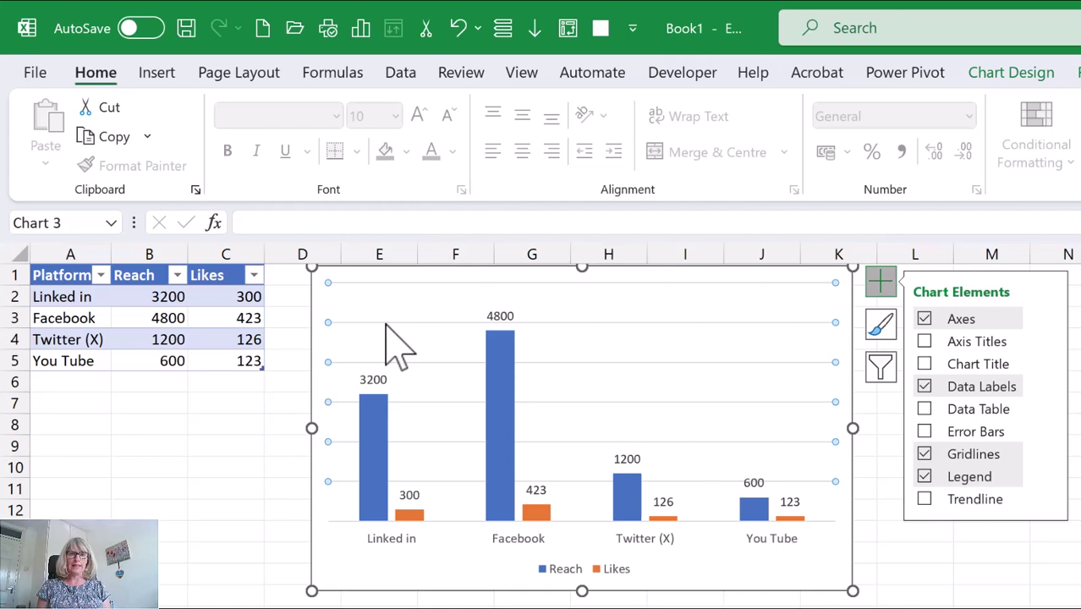
key("Delete")
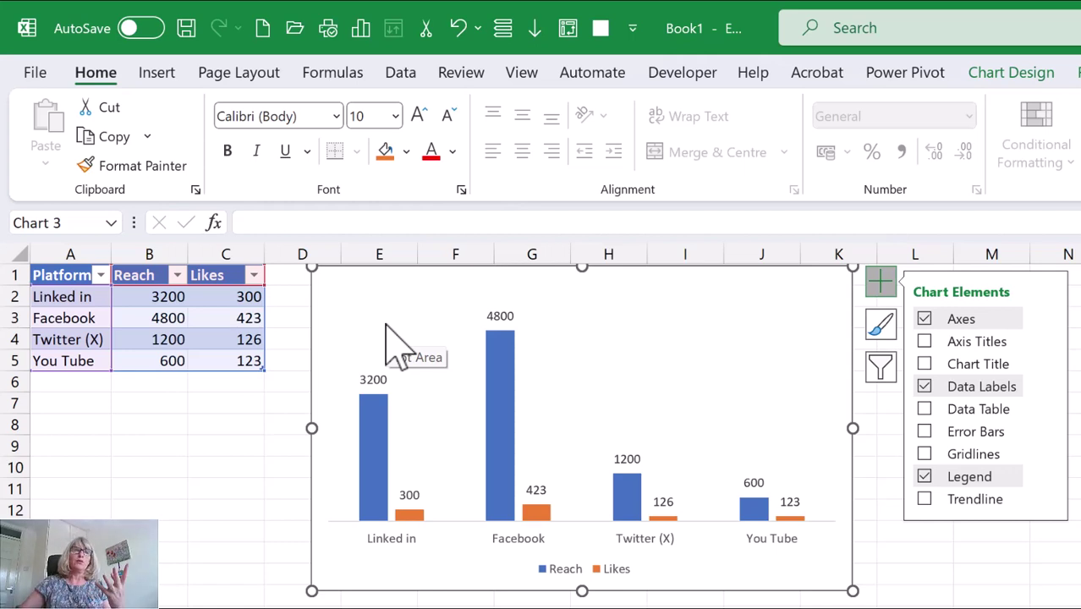
- Fill the Reach columns with the green theme colour, leaving Likes orange
mouse_move(506, 376)
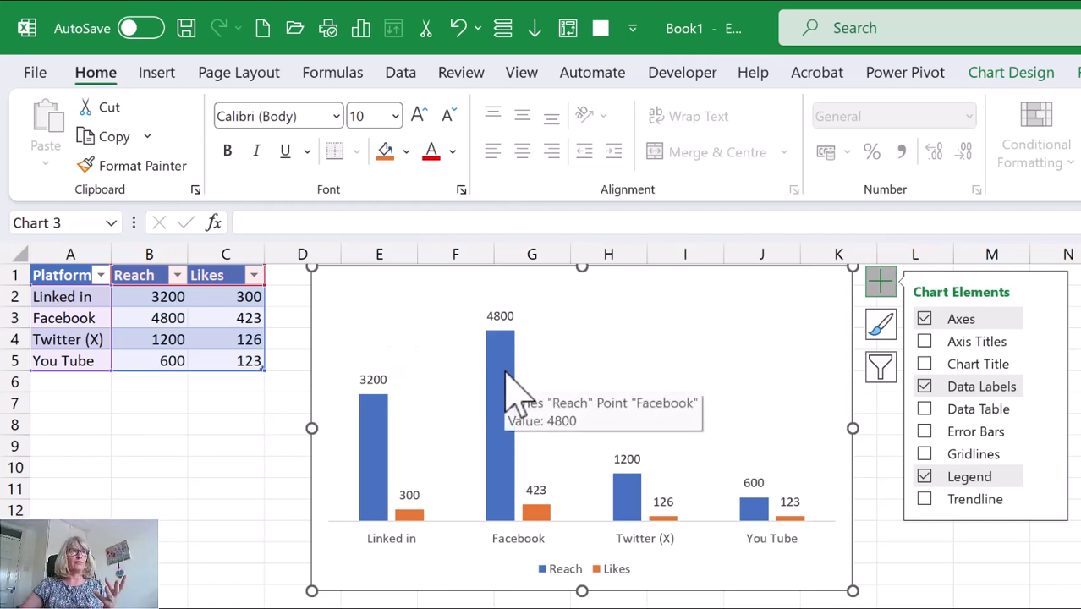
right_click(508, 355)
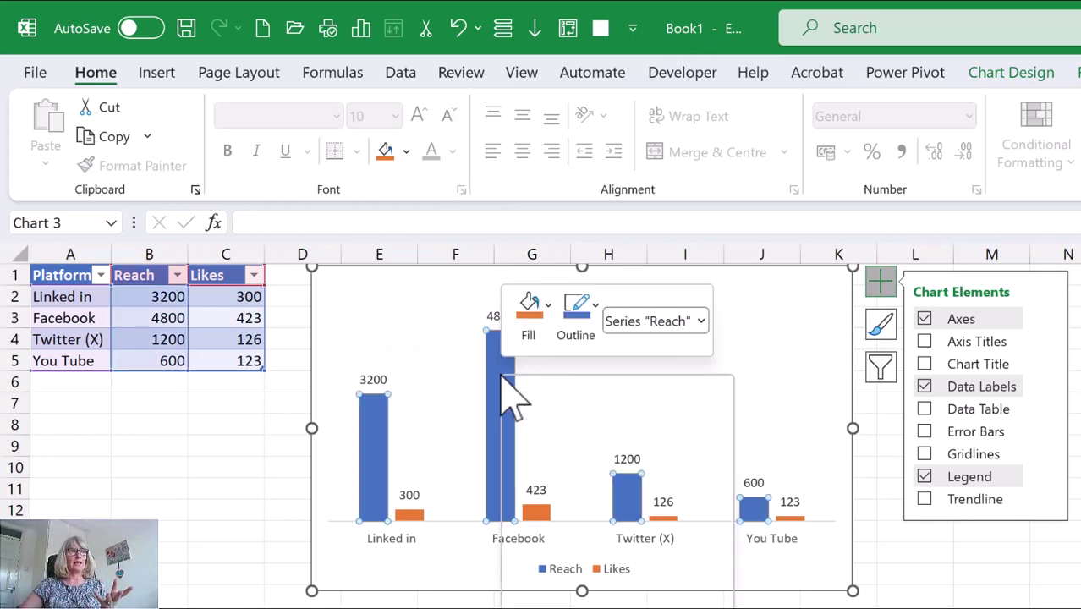
left_click(528, 329)
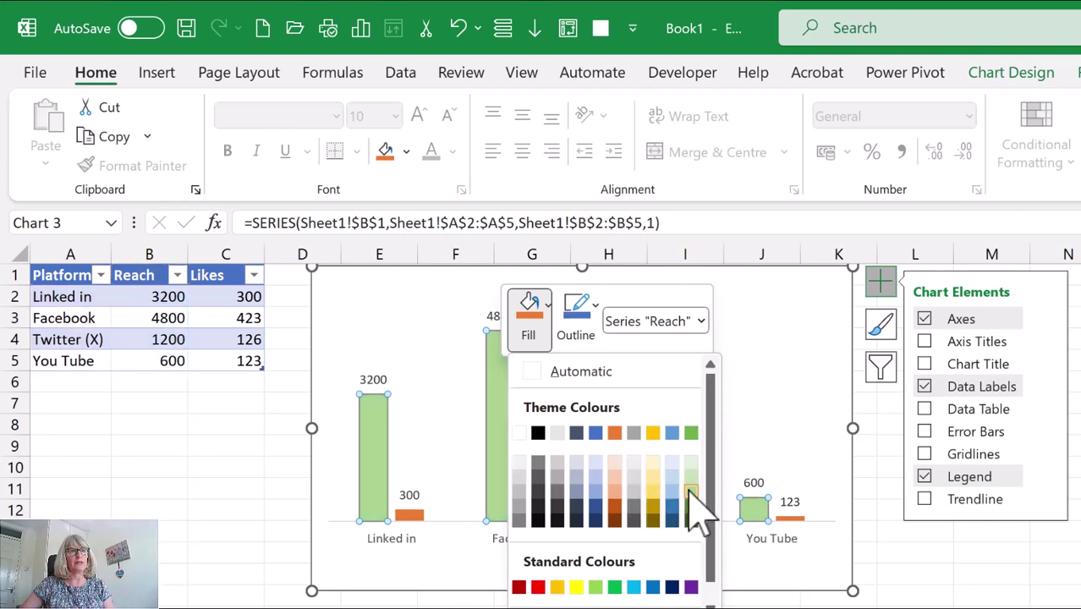
left_click(692, 433)
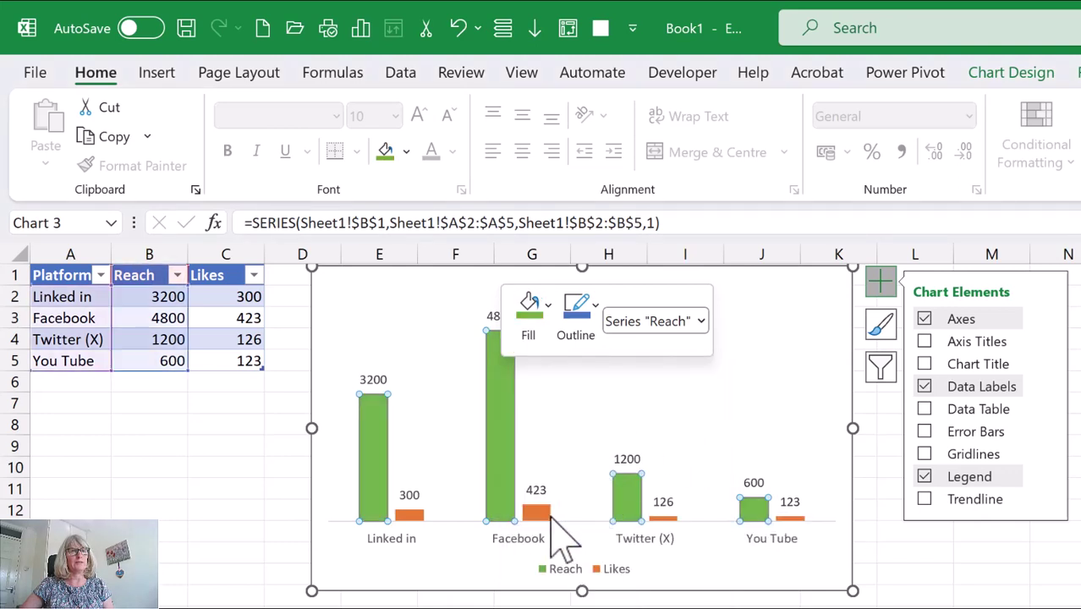
left_click(277, 507)
left_click(172, 486)
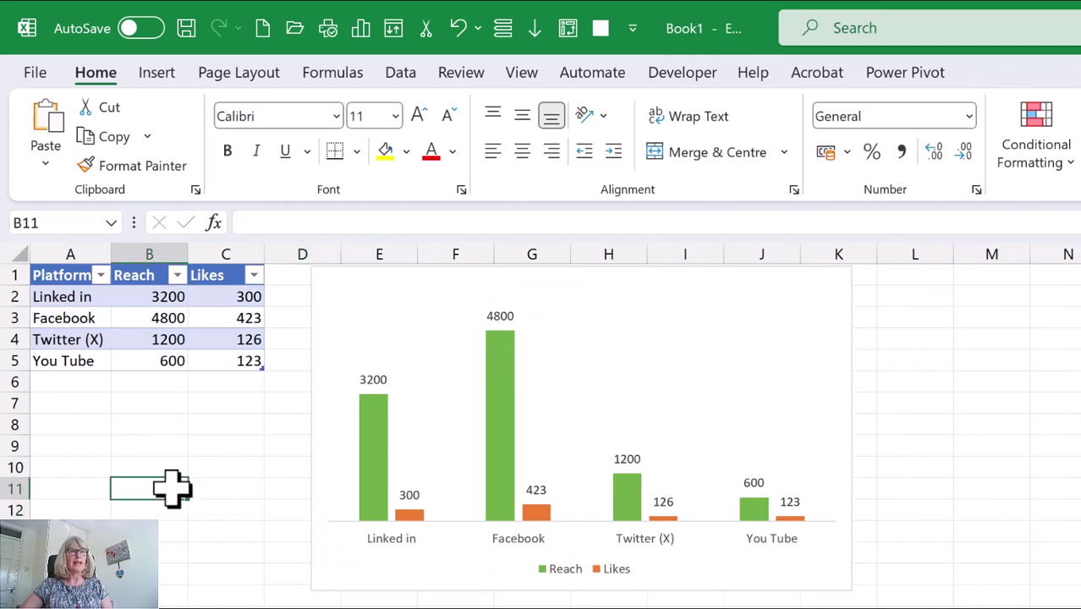